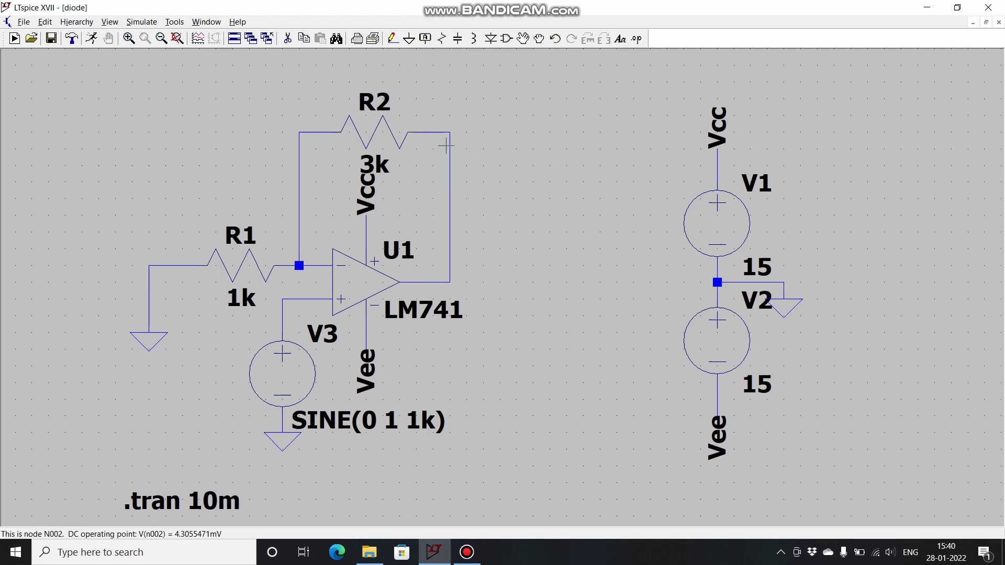
- Replace resistor R2's 3k resistance with the parameter {R}
right_click(370, 125)
left_click(581, 205)
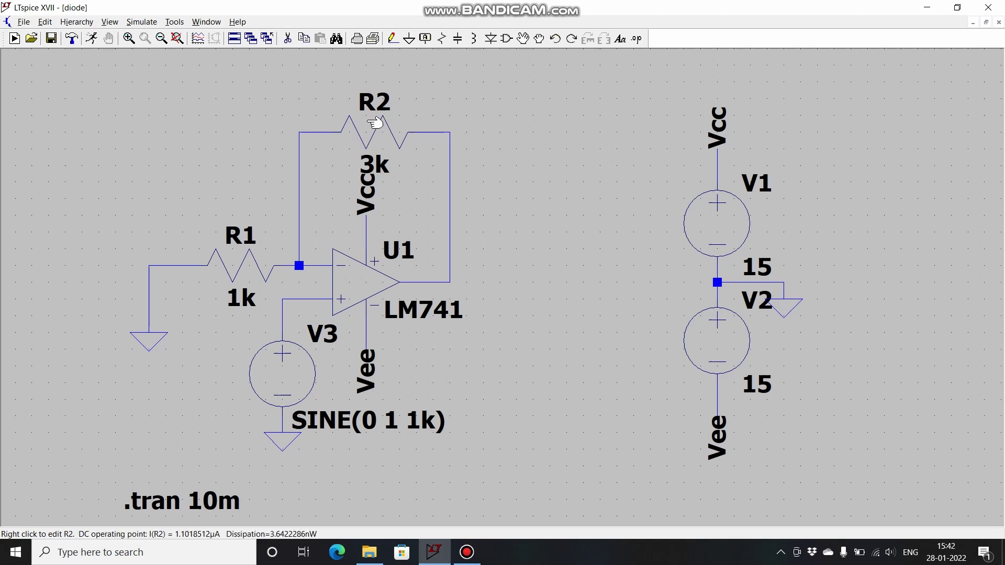
right_click(384, 128)
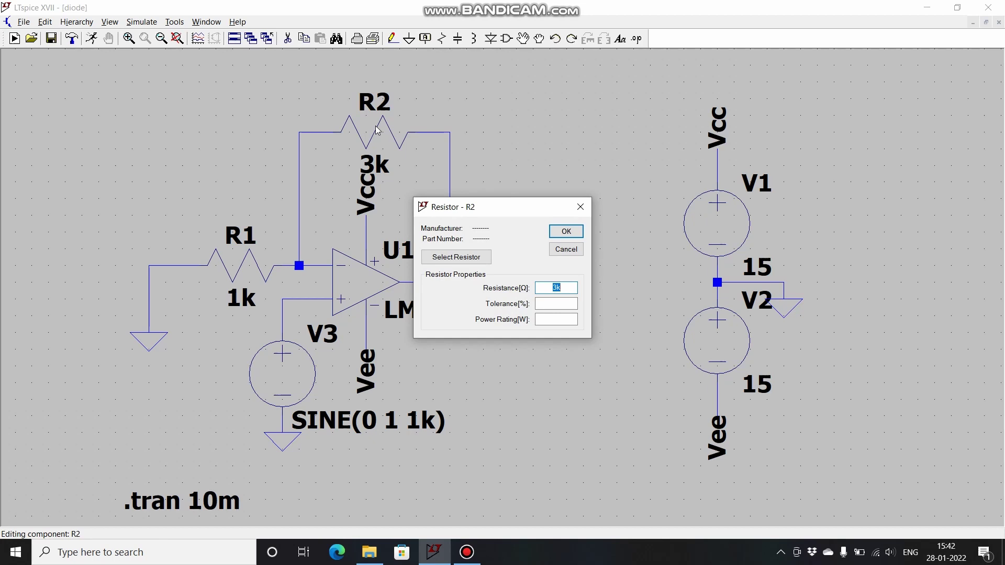
type("{")
type("R}")
key("Return")
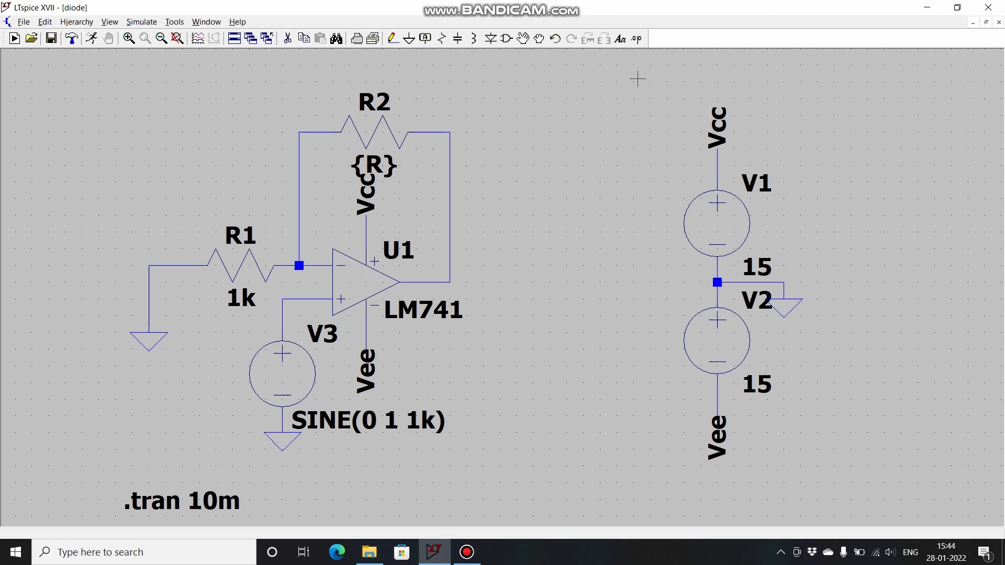
- Add a SPICE directive reading .step param R 1k 9k 2k
left_click(637, 38)
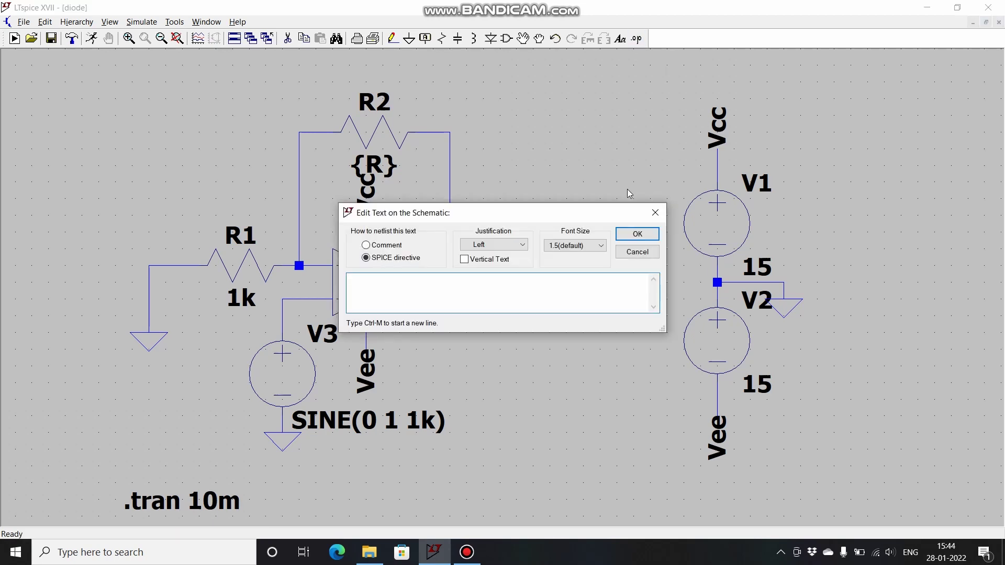
type(".step ")
type("param ")
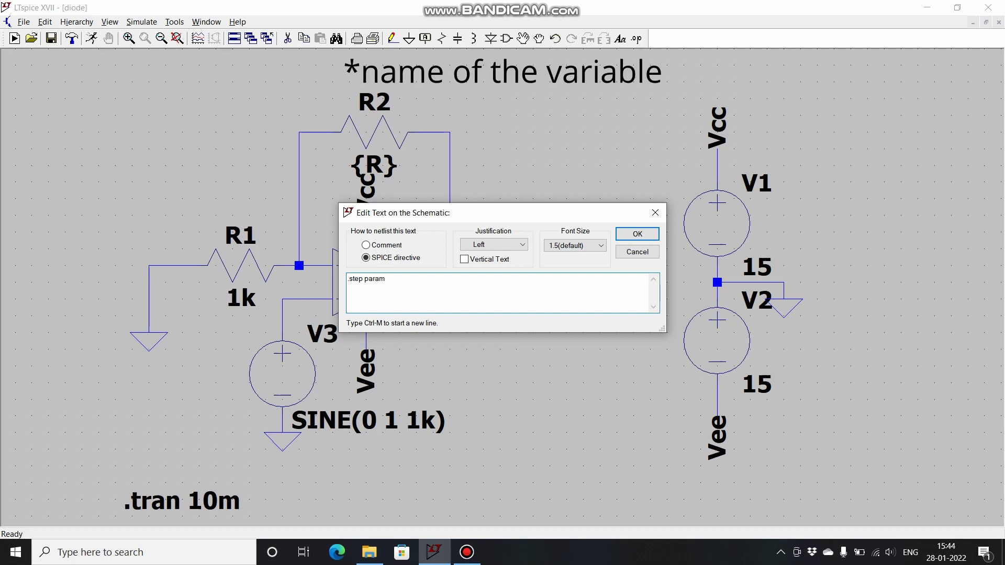
type("R")
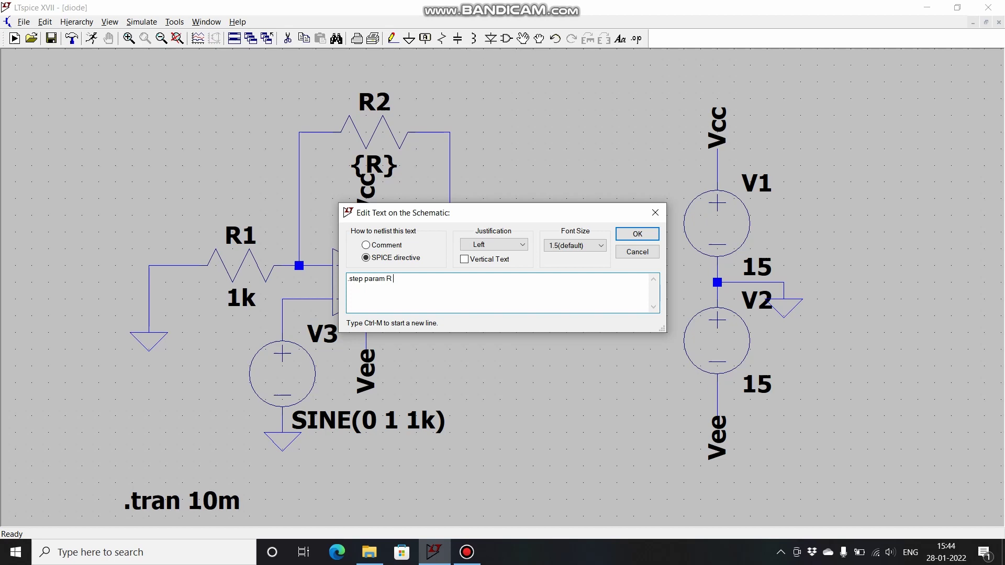
type(" 1k")
type("9k ")
type("2k")
left_click(638, 234)
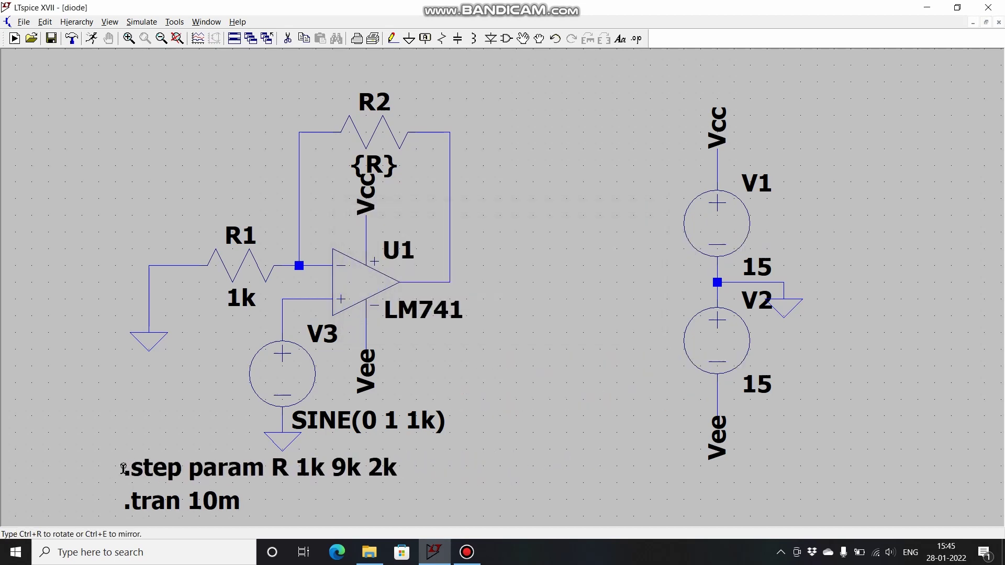
- Place the directive above .tran 10m, simulate, and plot V(n003) and V(n002) maximized
left_click(123, 469)
left_click(92, 39)
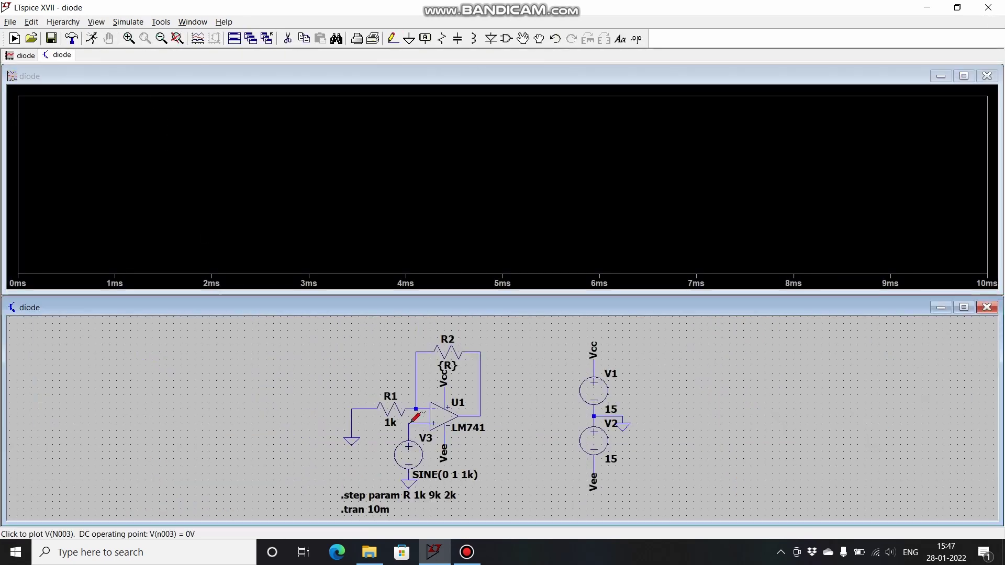
left_click(414, 419)
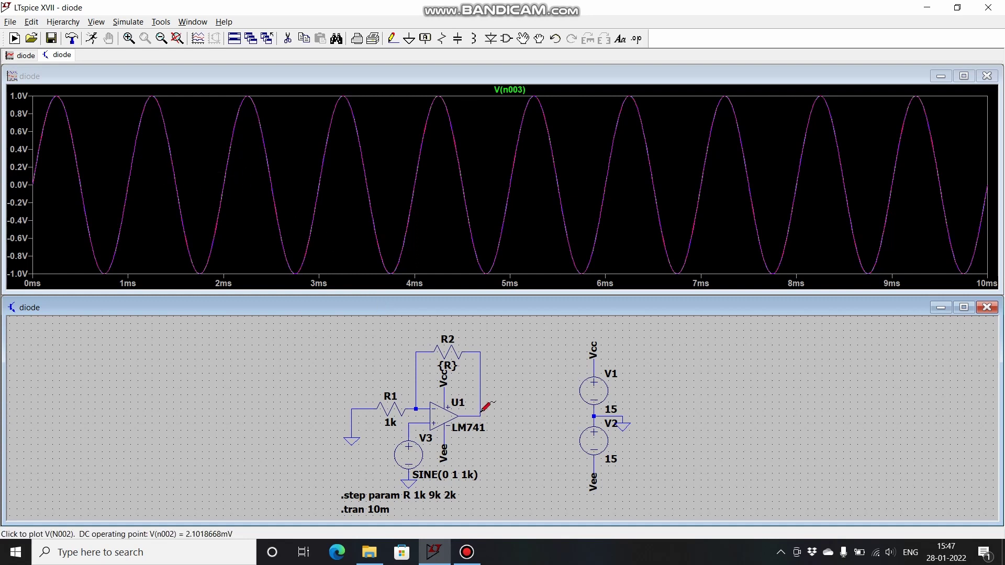
left_click(480, 414)
double_click(524, 76)
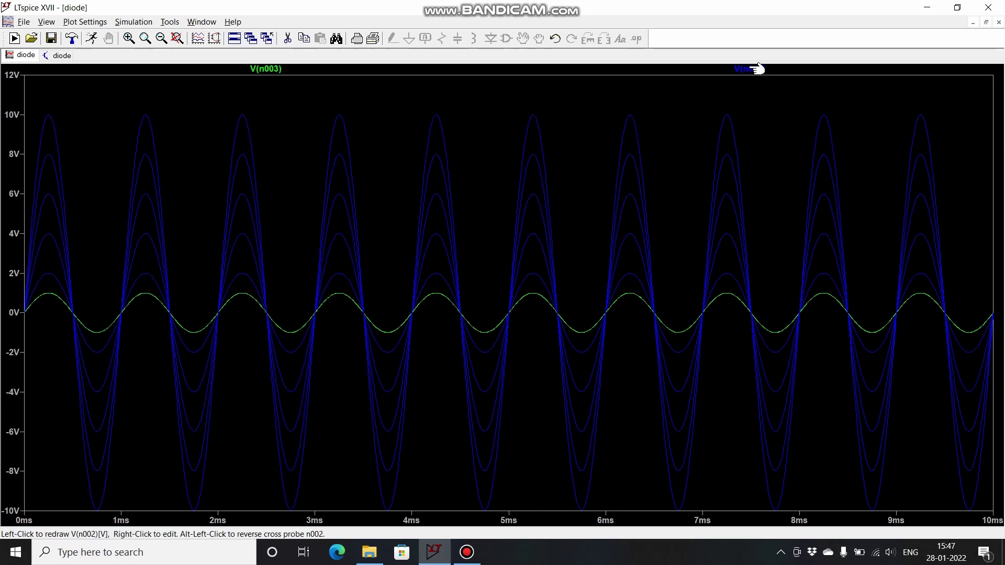
- Put a cursor on V(n002)'s 2 V peak and step it through the 4, 6, 8 and 10 V traces
left_click(758, 69)
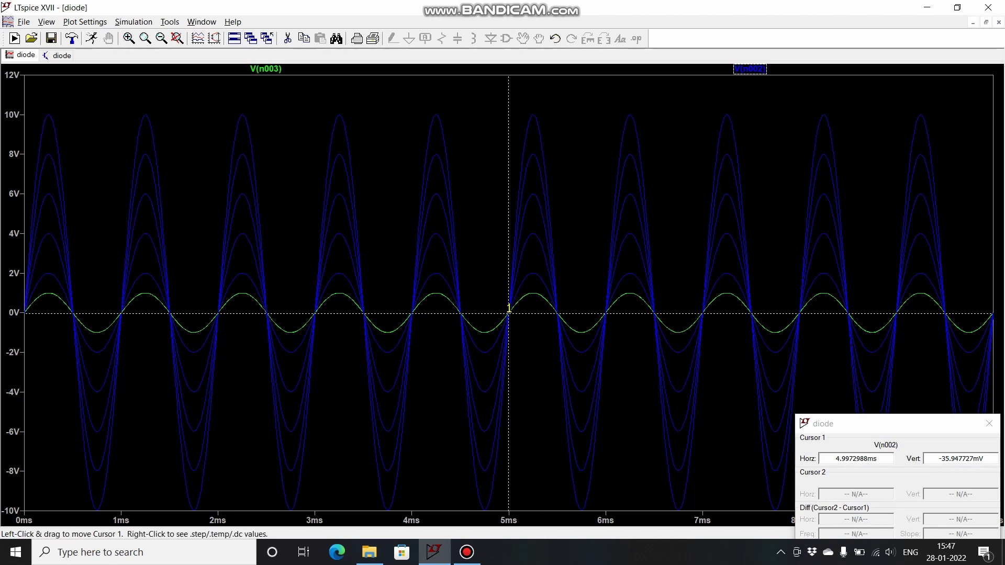
left_click_drag(508, 312, 532, 273)
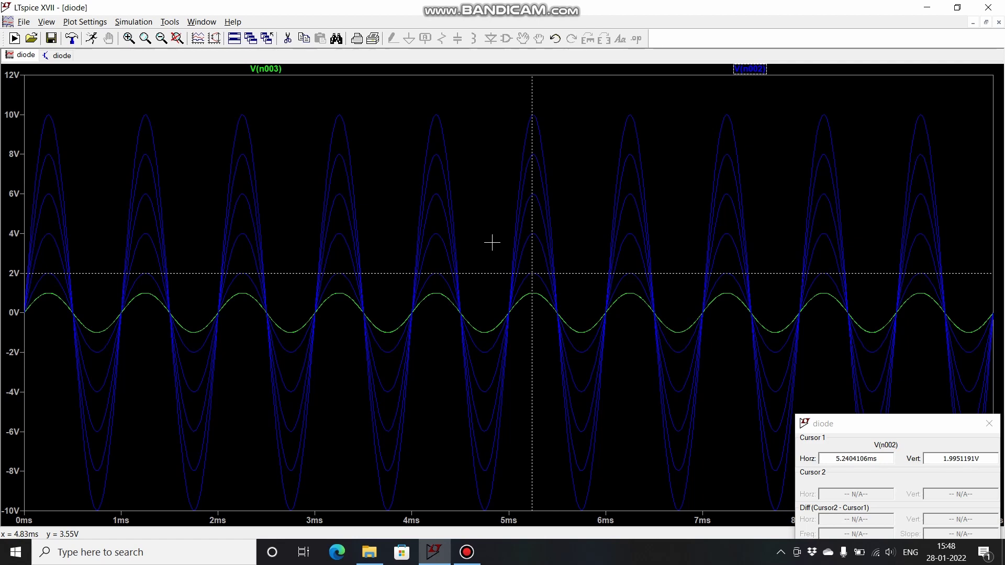
key("Up")
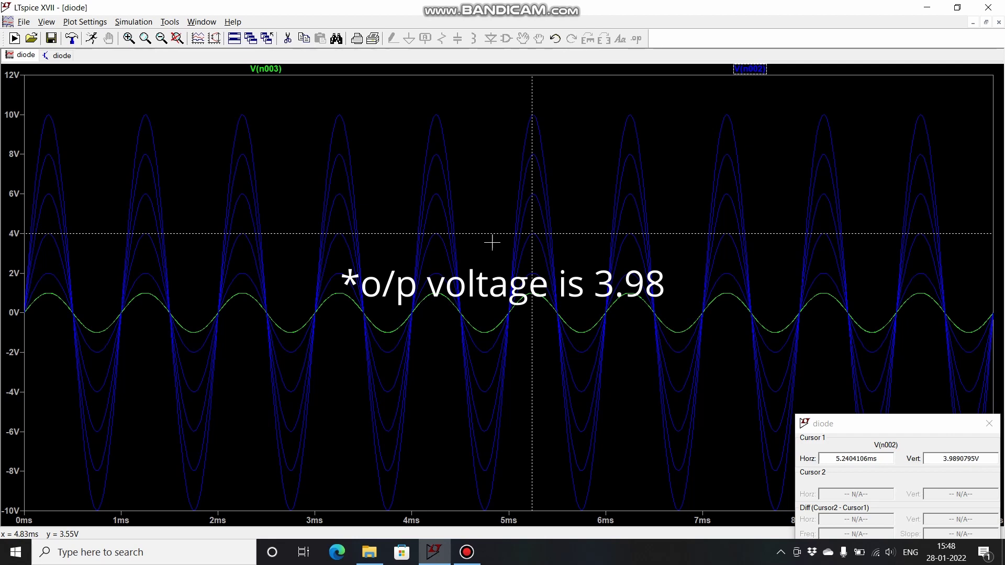
key("Up")
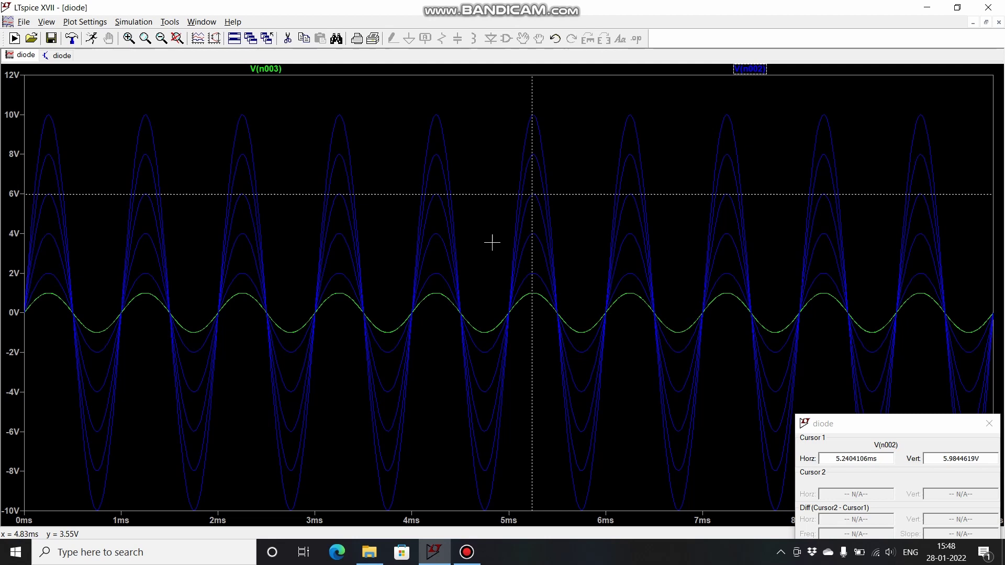
key("Up")
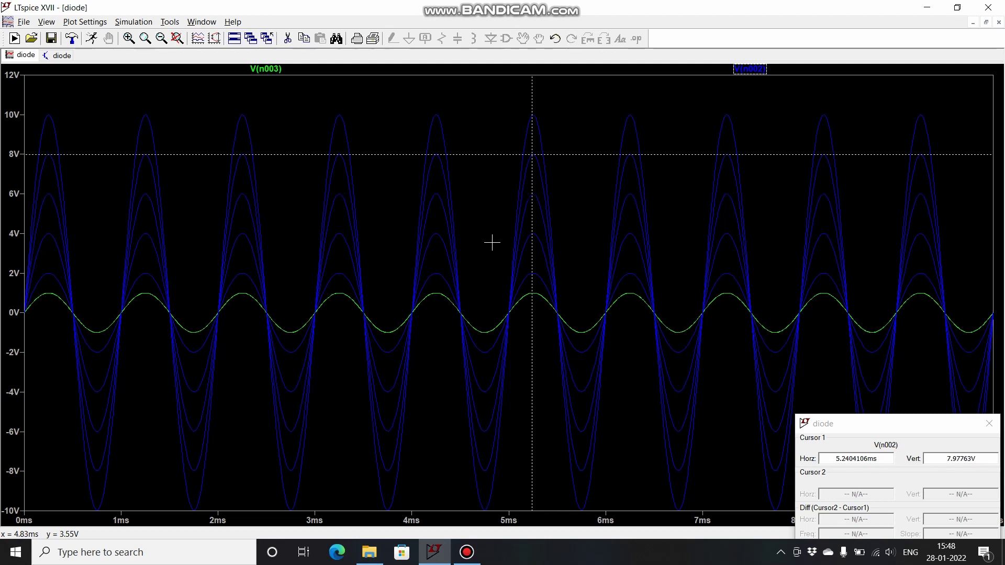
key("Up")
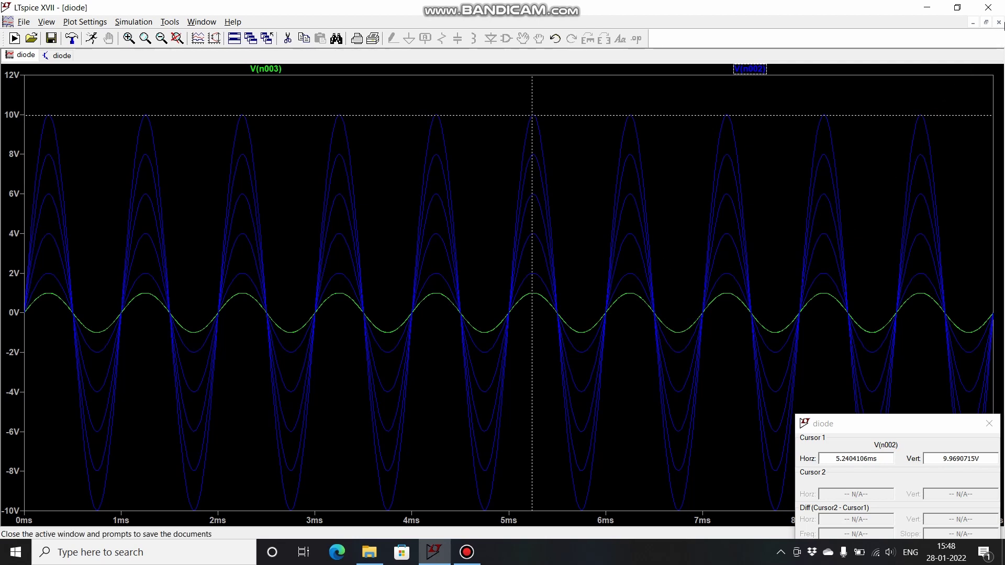
- Close the V(n002) waveform plot window
left_click(999, 22)
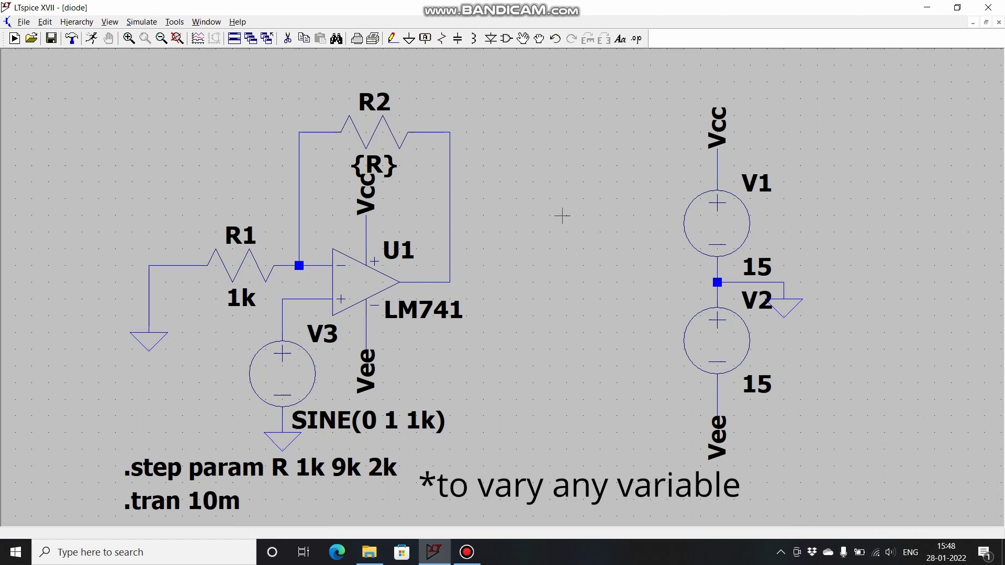